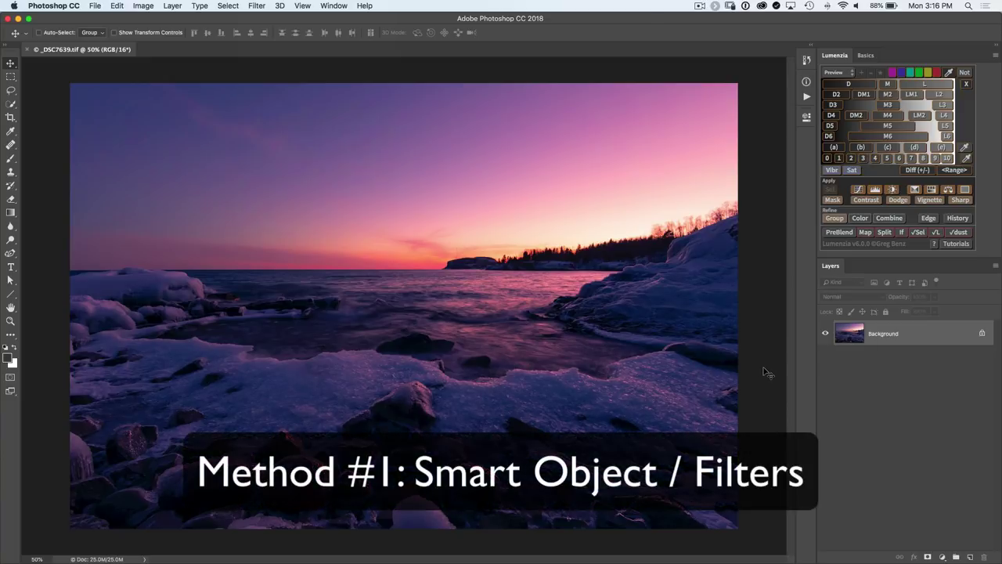
Convert the Background layer into a smart object, making it Layer 0
left_click(257, 5)
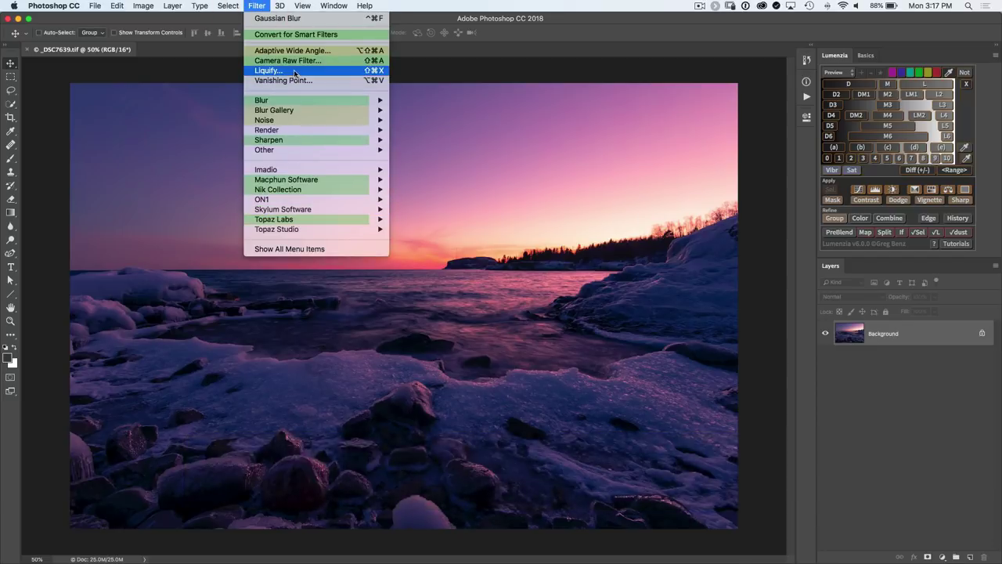
mouse_move(311, 202)
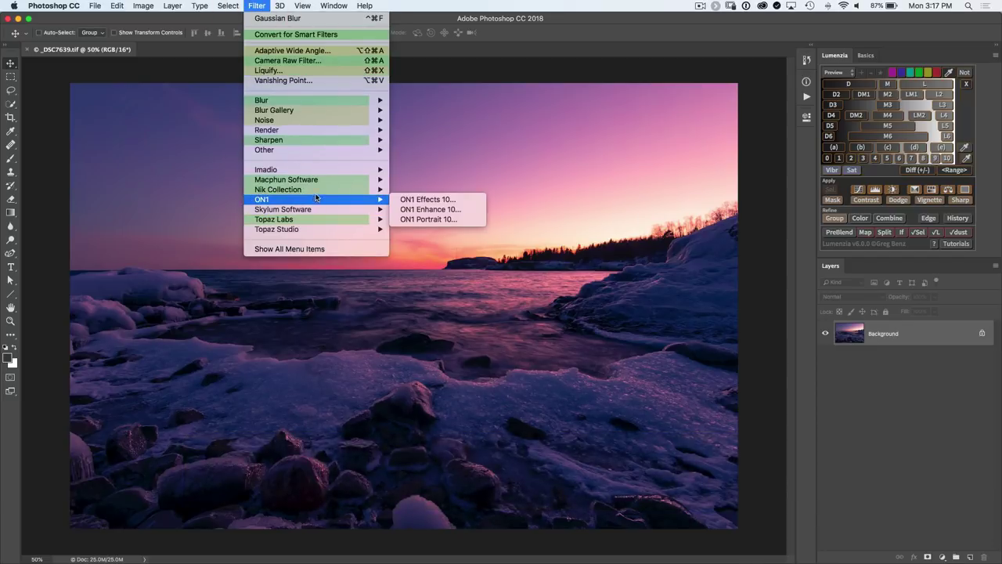
left_click(257, 6)
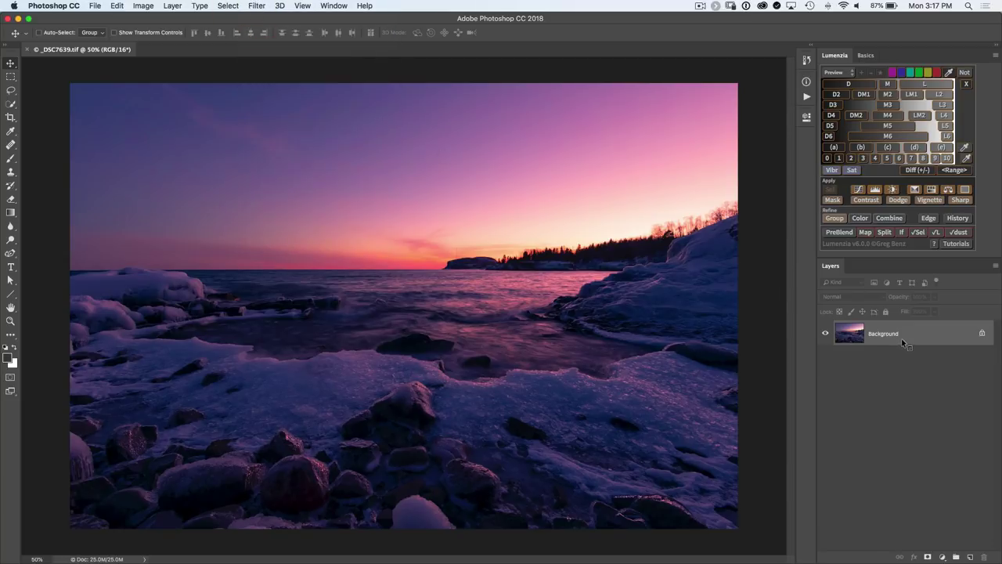
right_click(901, 338)
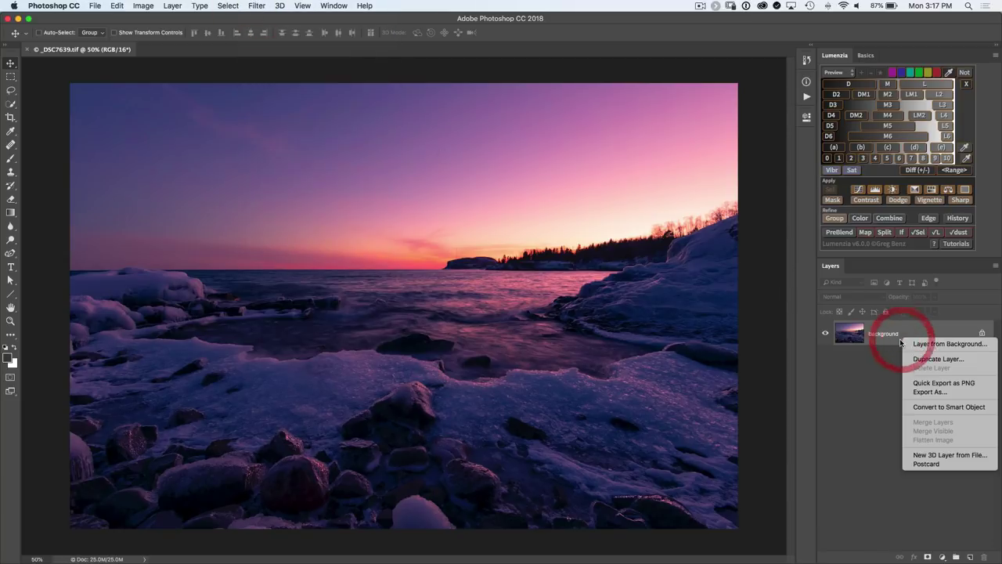
left_click(921, 407)
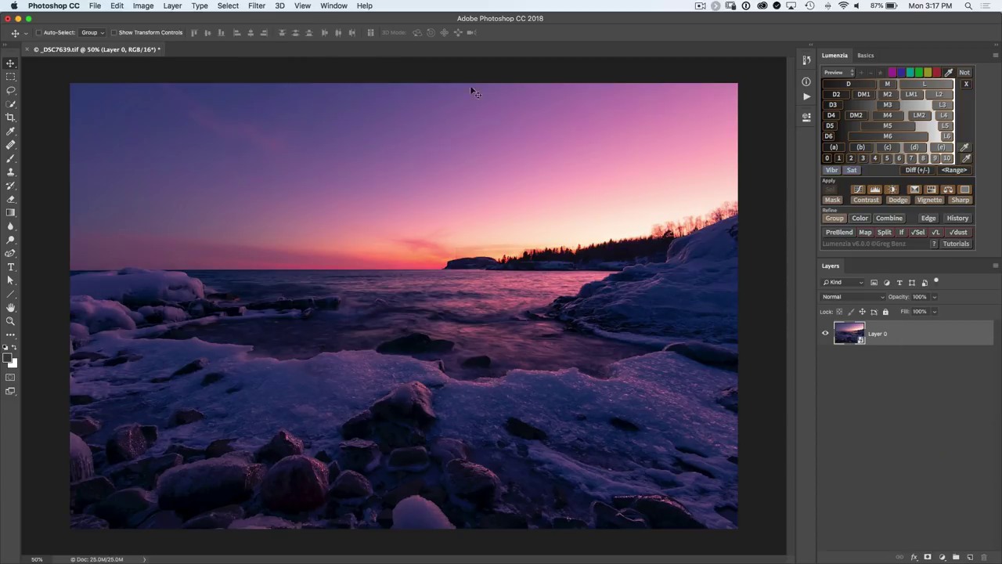
Launch the Macphun Software Luminar filter on Layer 0 as a smart filter
left_click(253, 4)
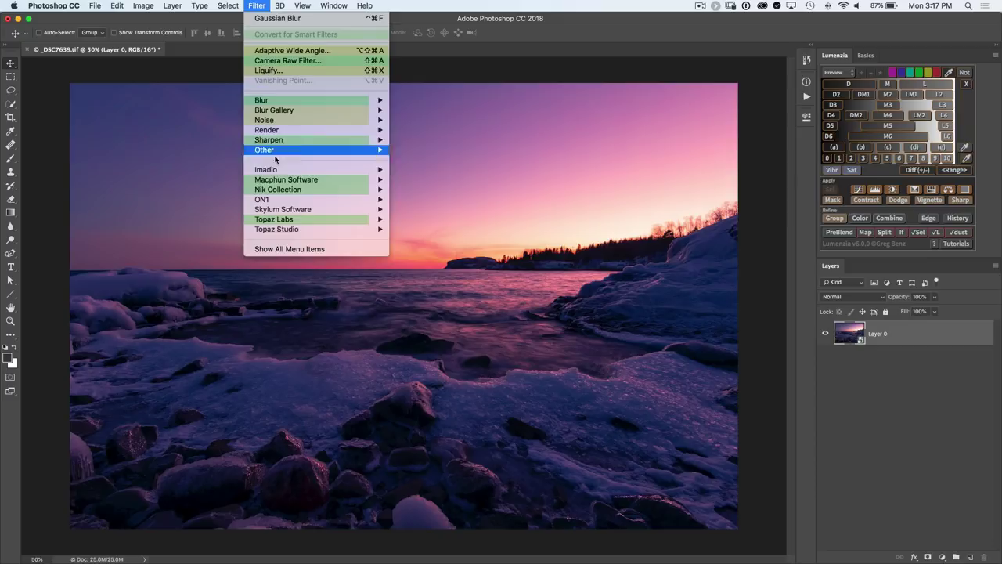
mouse_move(270, 182)
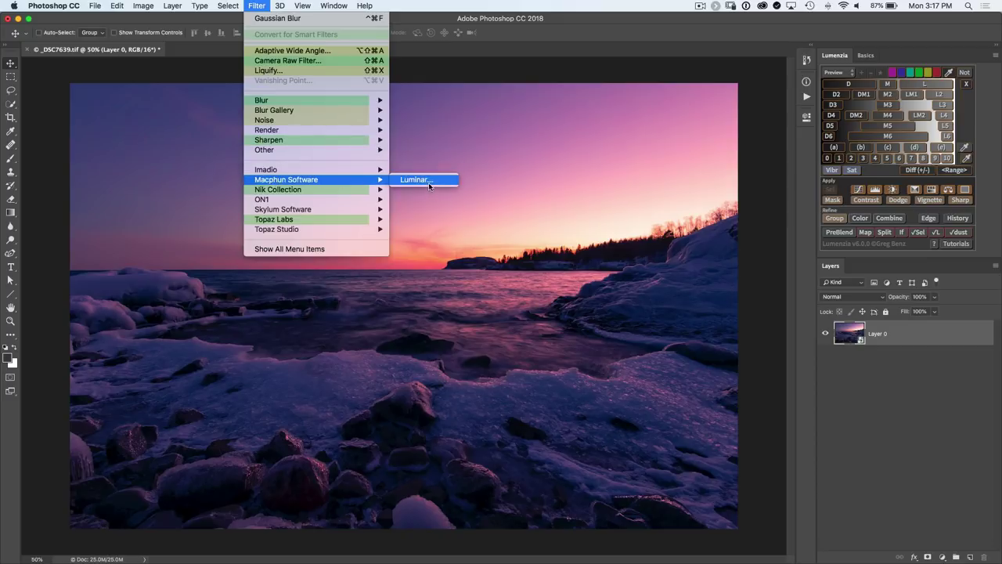
left_click(428, 183)
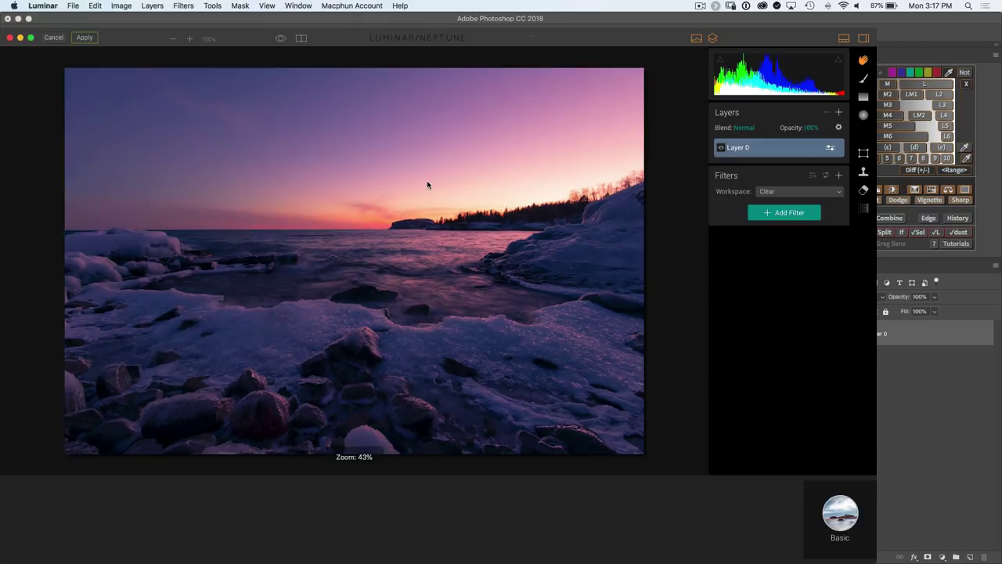
Add Luminar's Accent - AI Filter and raise Boost from 4 to 73
left_click(782, 213)
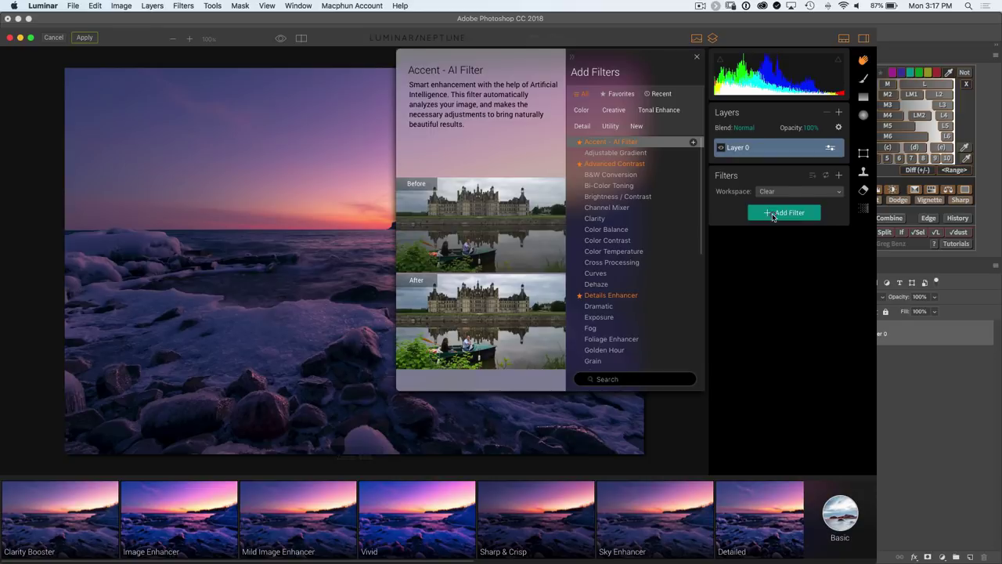
left_click(618, 146)
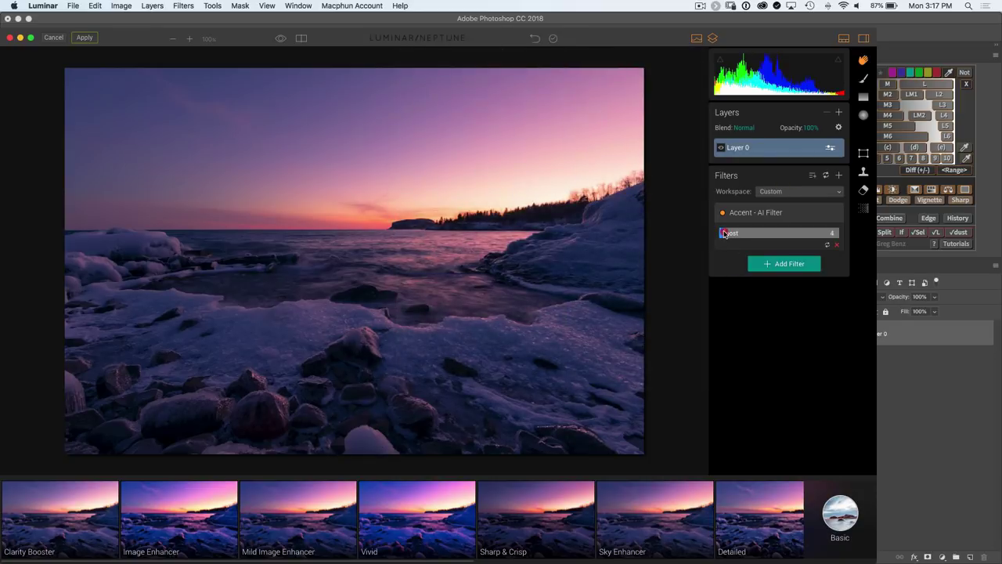
left_click_drag(724, 234, 807, 237)
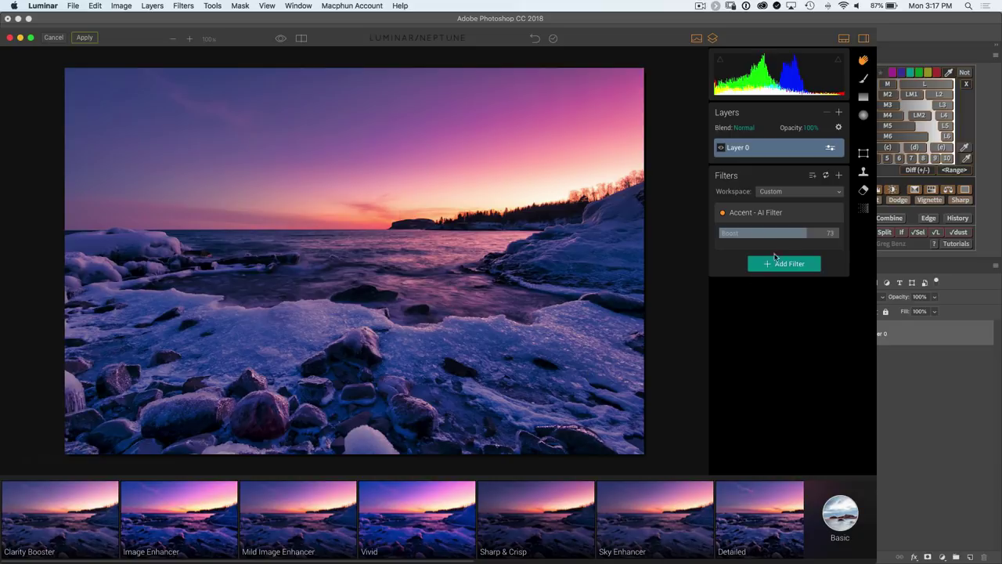
Compare the edit in split before/after view, then apply it back to Photoshop
left_click(301, 39)
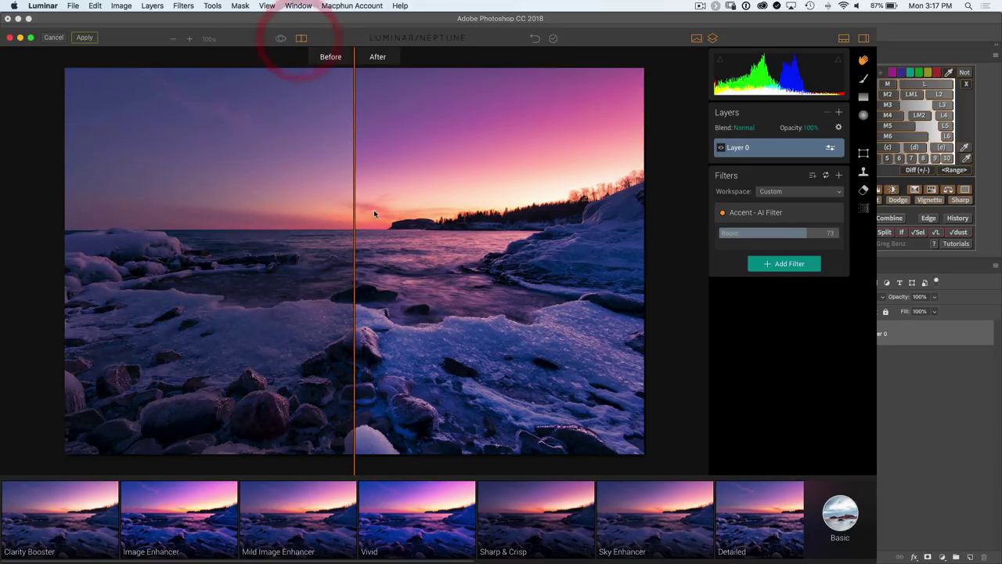
left_click_drag(354, 225, 136, 255)
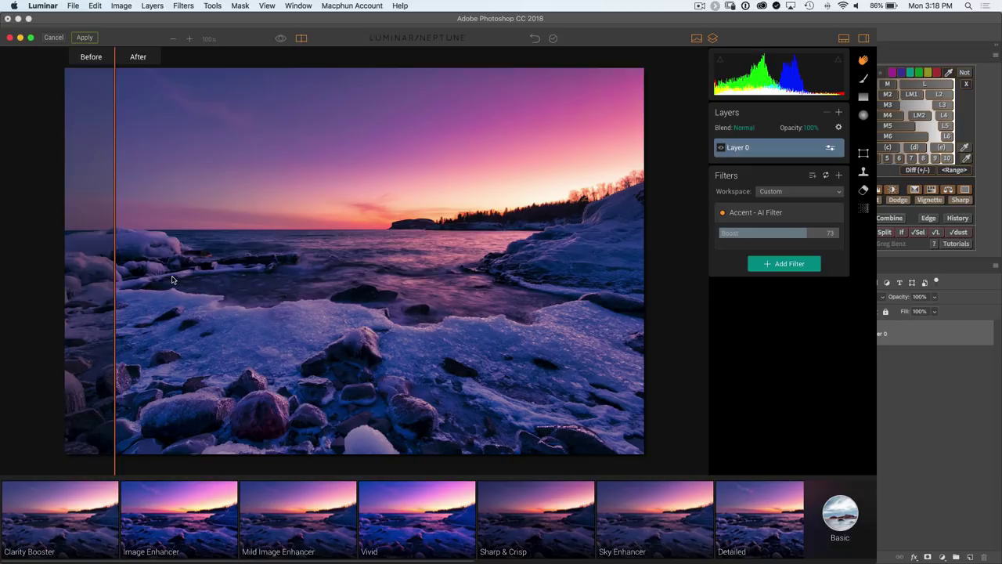
left_click_drag(114, 280, 366, 253)
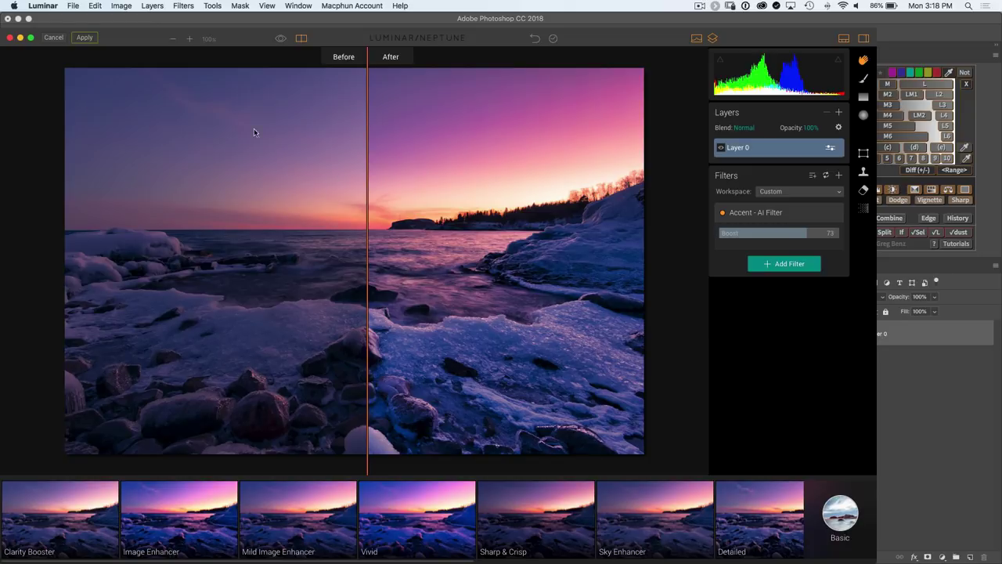
left_click(83, 38)
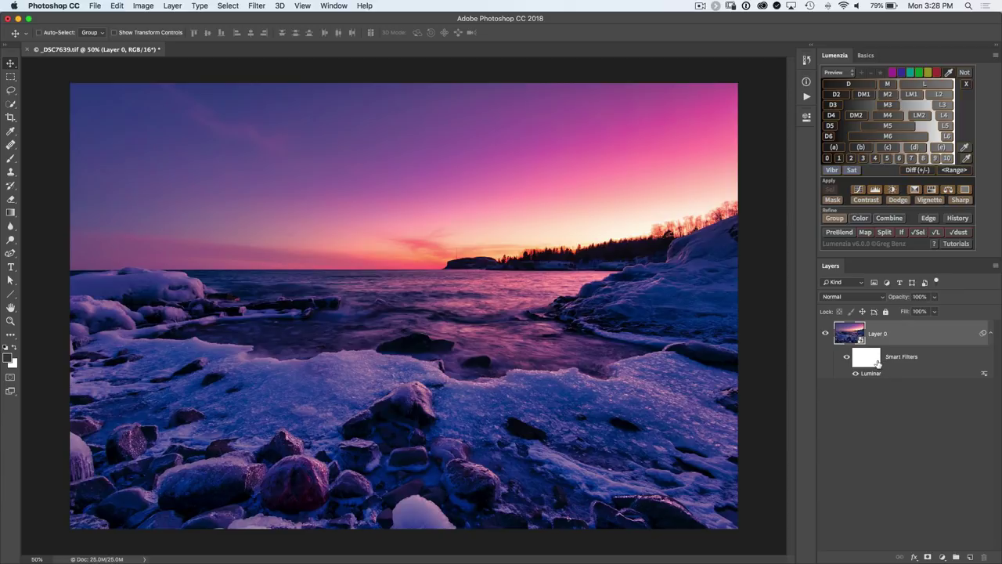
Hide the Luminar smart filter and preview Lumenzia's L lights mask, trying L2 before returning to L
left_click(846, 358)
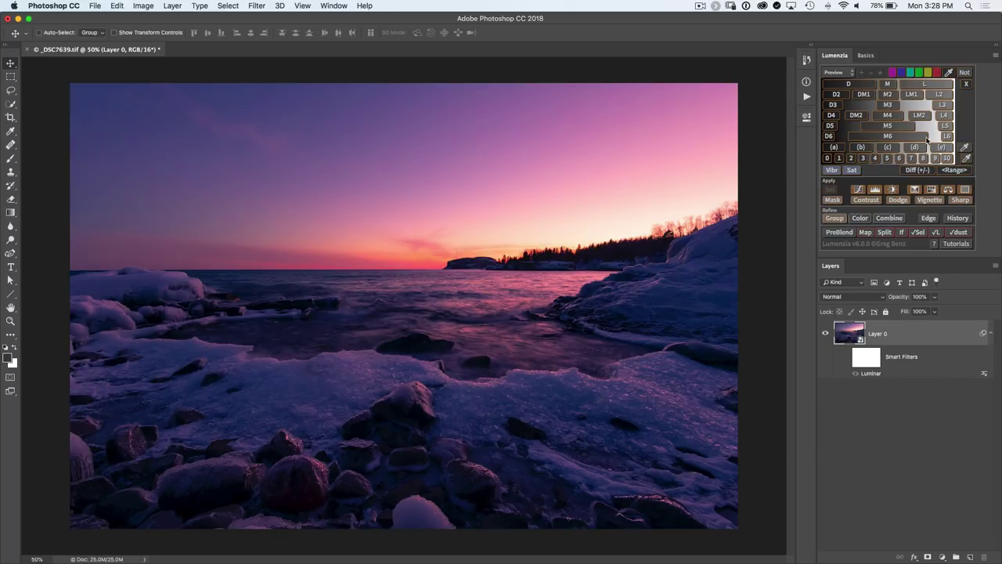
left_click(926, 84)
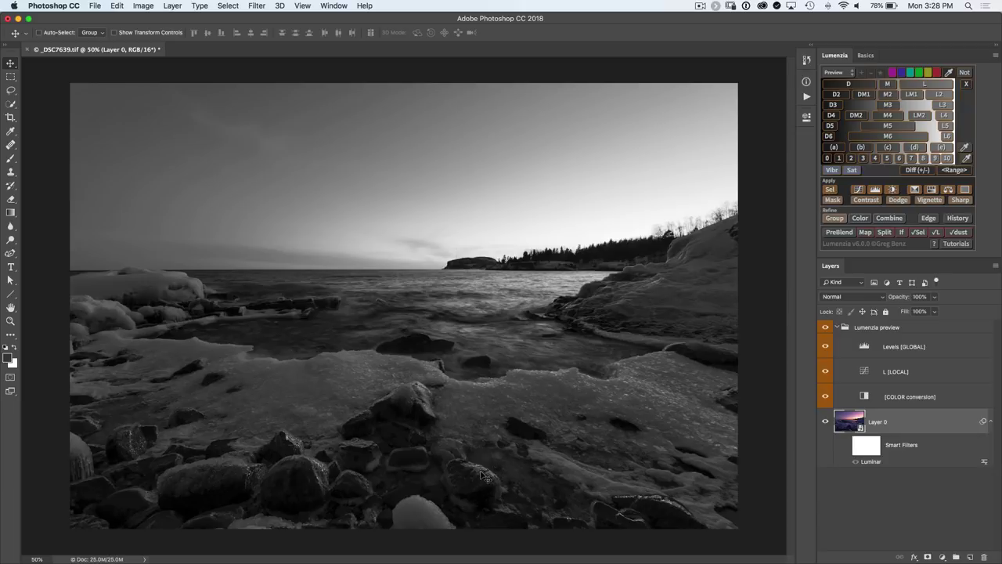
left_click(949, 95)
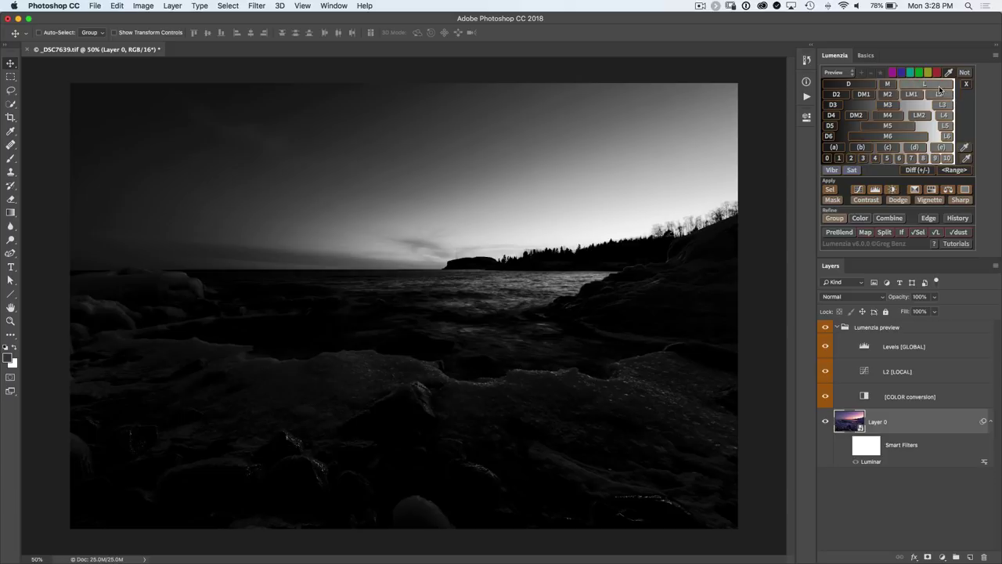
left_click(925, 84)
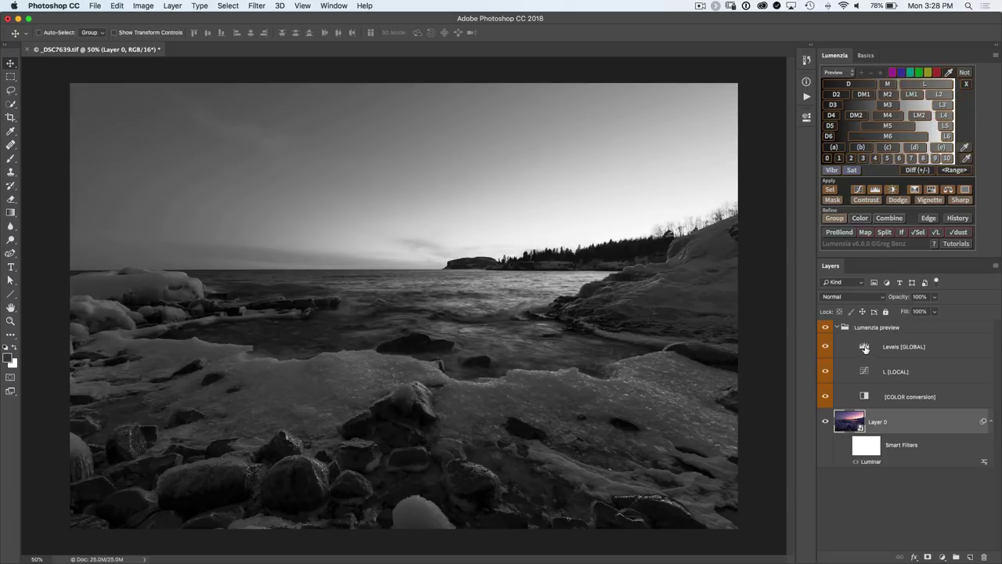
double_click(864, 347)
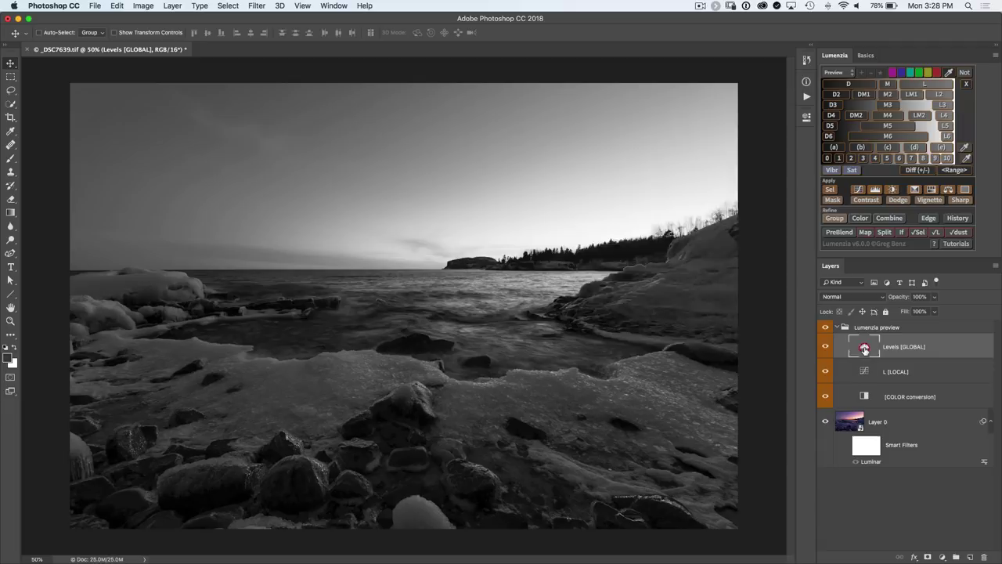
Set the mask preview's Levels input points to 46 black and 171 white
left_click_drag(764, 223, 707, 229)
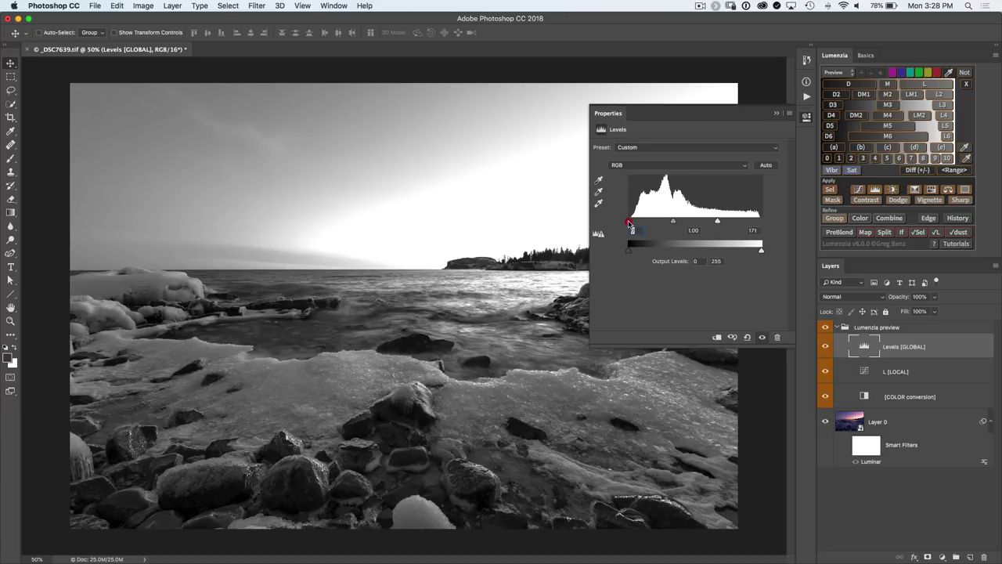
left_click_drag(629, 224, 646, 224)
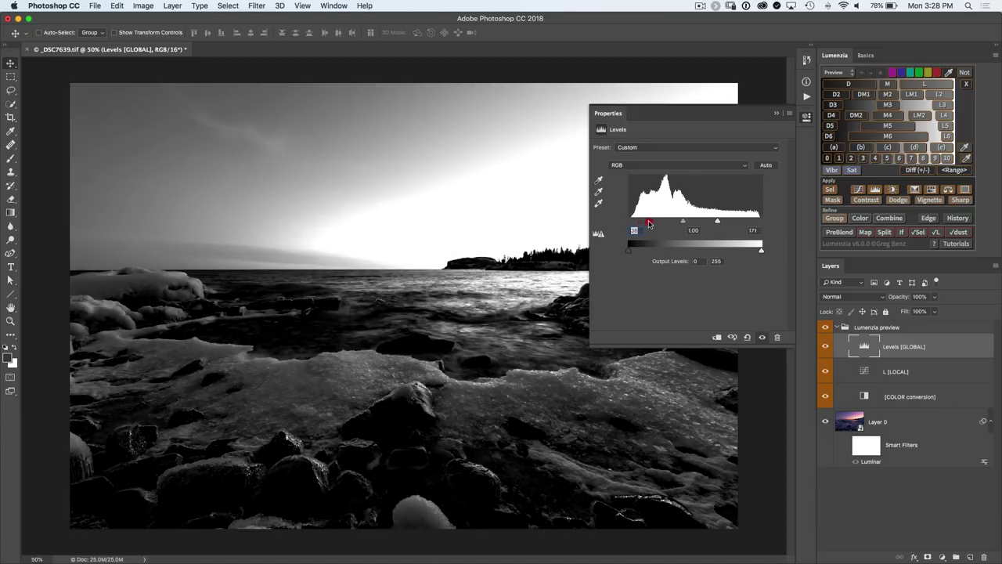
left_click(652, 224)
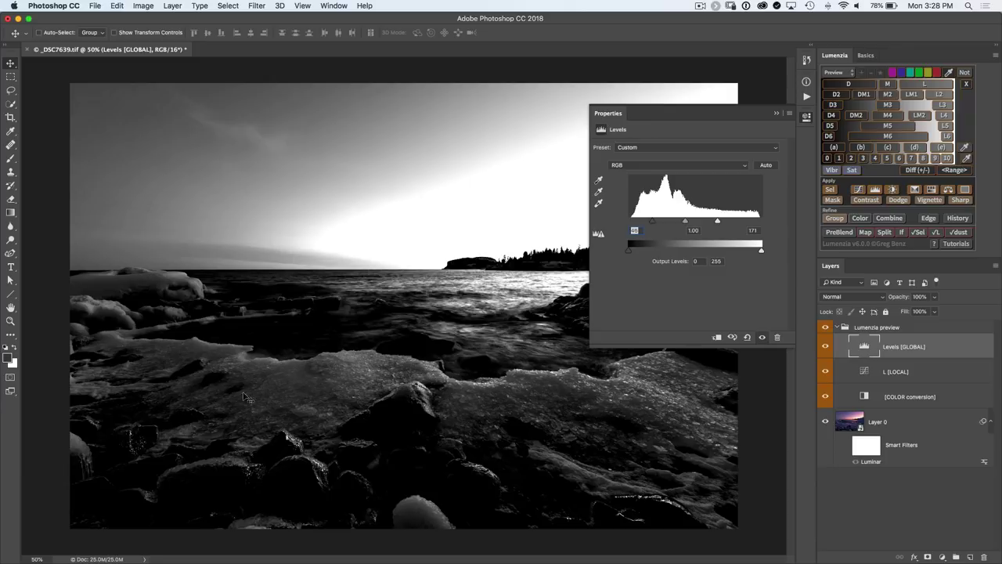
left_click(806, 118)
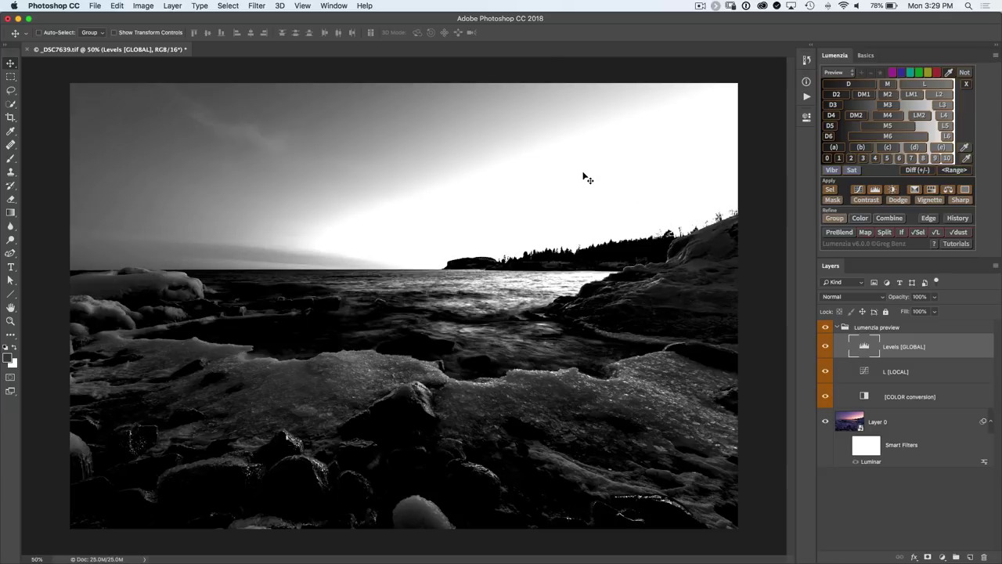
Lasso the foreground ice below the water and apply Lumenzia's Mask to Layer 0
key("l")
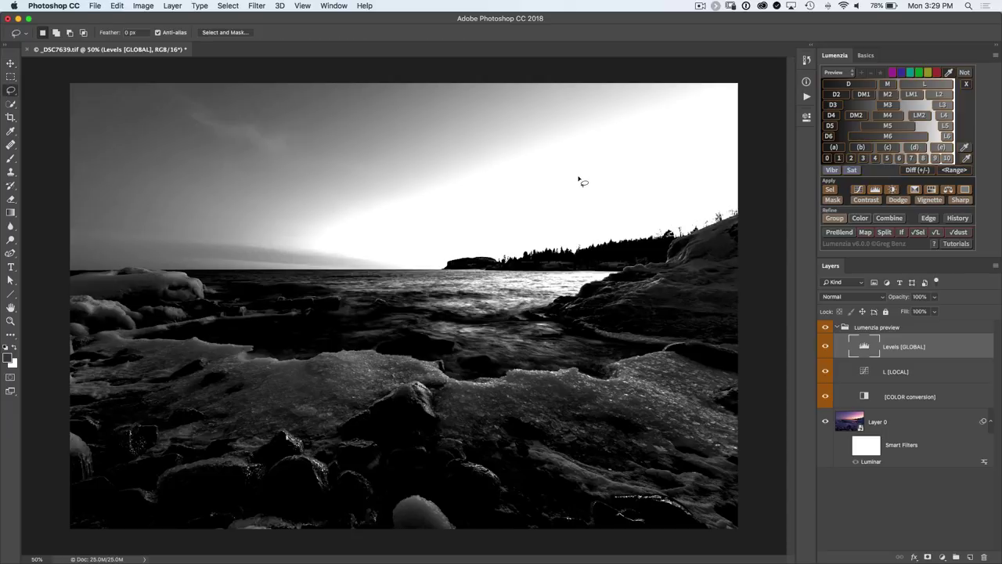
mouse_move(742, 344)
left_mouse_down()
mouse_move(677, 330)
mouse_move(541, 360)
mouse_move(262, 320)
mouse_move(84, 320)
mouse_move(44, 342)
mouse_move(29, 510)
mouse_move(42, 556)
mouse_move(300, 562)
mouse_move(738, 552)
mouse_move(799, 507)
left_mouse_up()
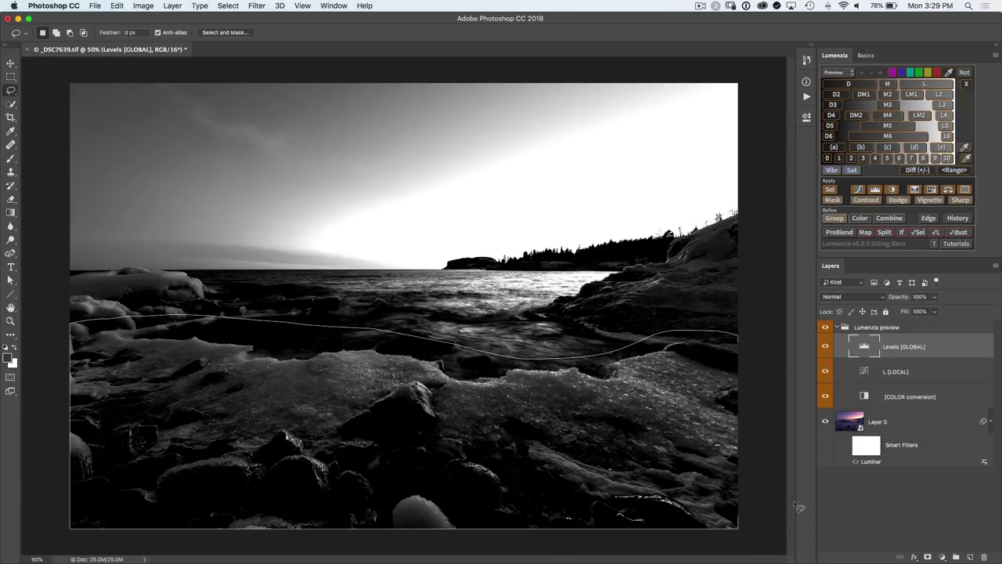
left_click_drag(784, 399, 779, 337)
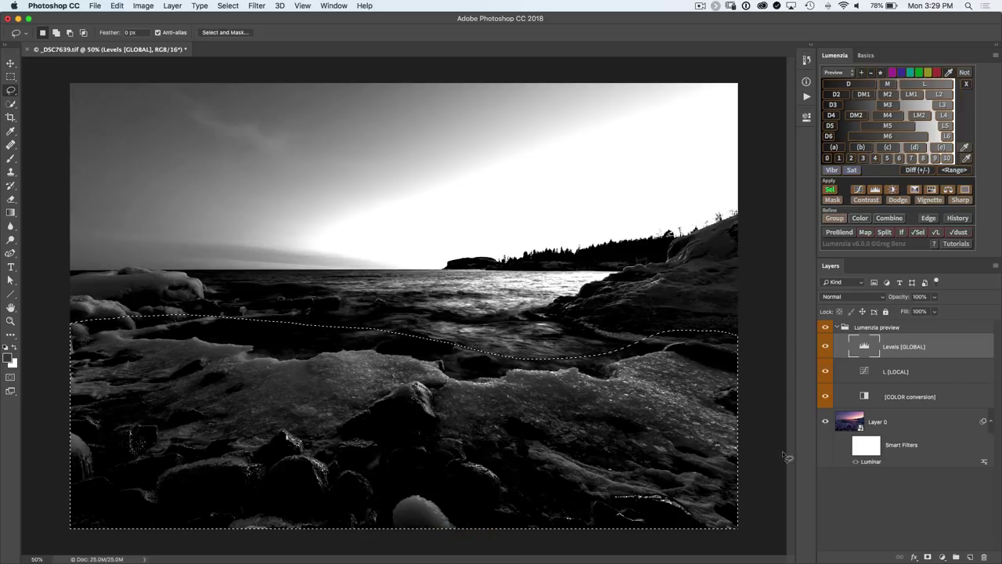
left_click(895, 421)
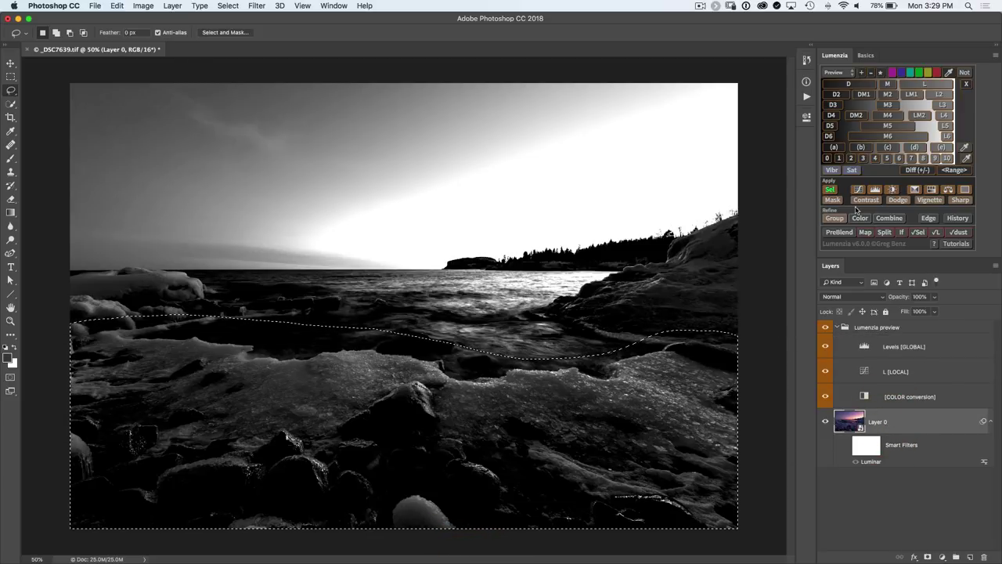
left_click(831, 200)
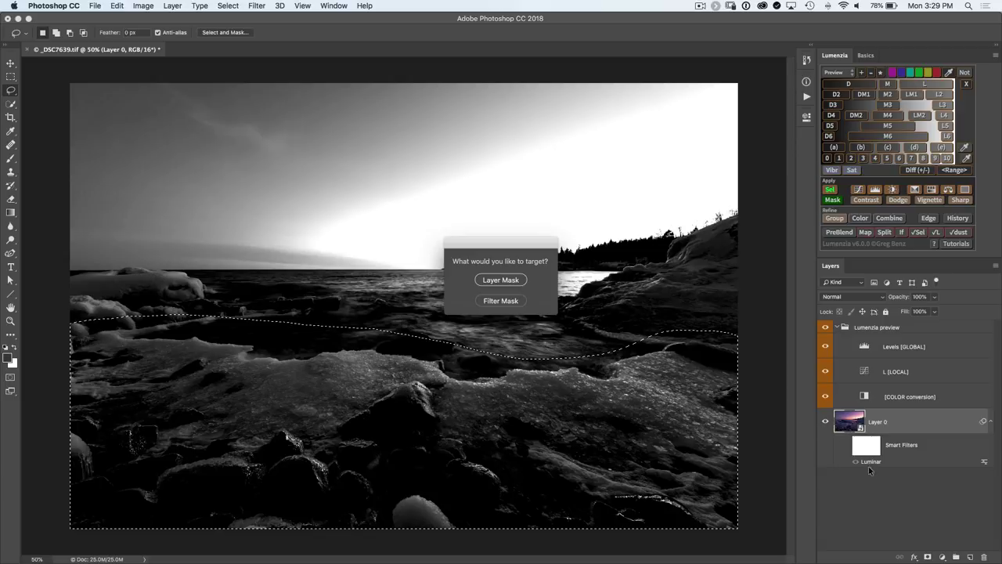
Put the luminosity mask on Layer 0's Luminar smart filter and compare the effect on and off
left_click(498, 301)
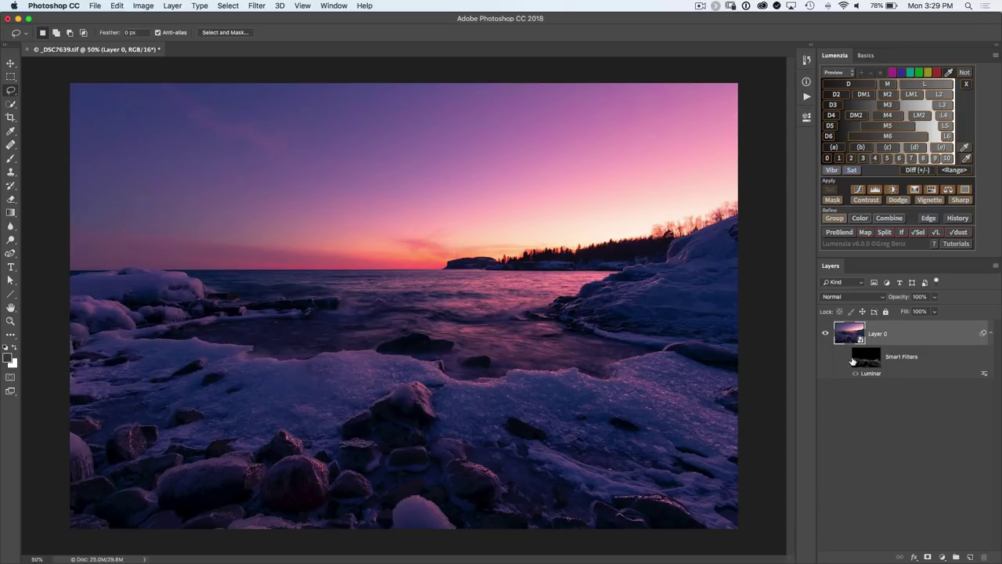
left_click(846, 359)
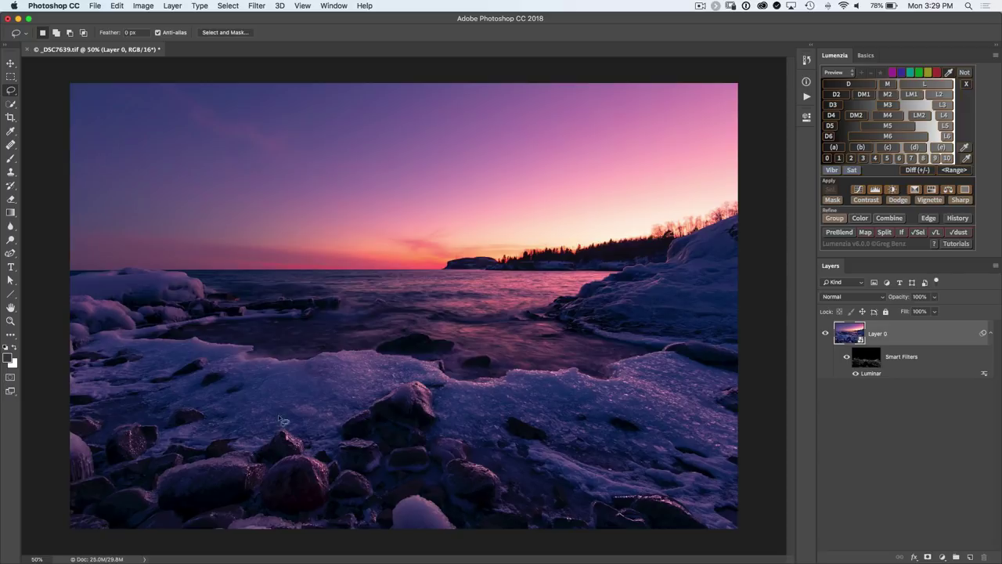
key("super+z")
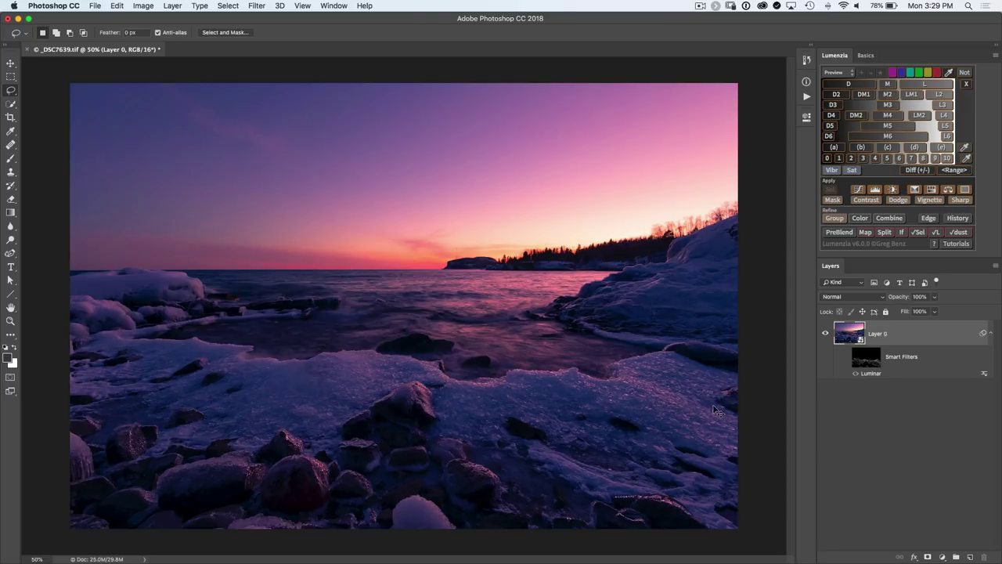
key("super+z")
key("super+z")
key("super+z")
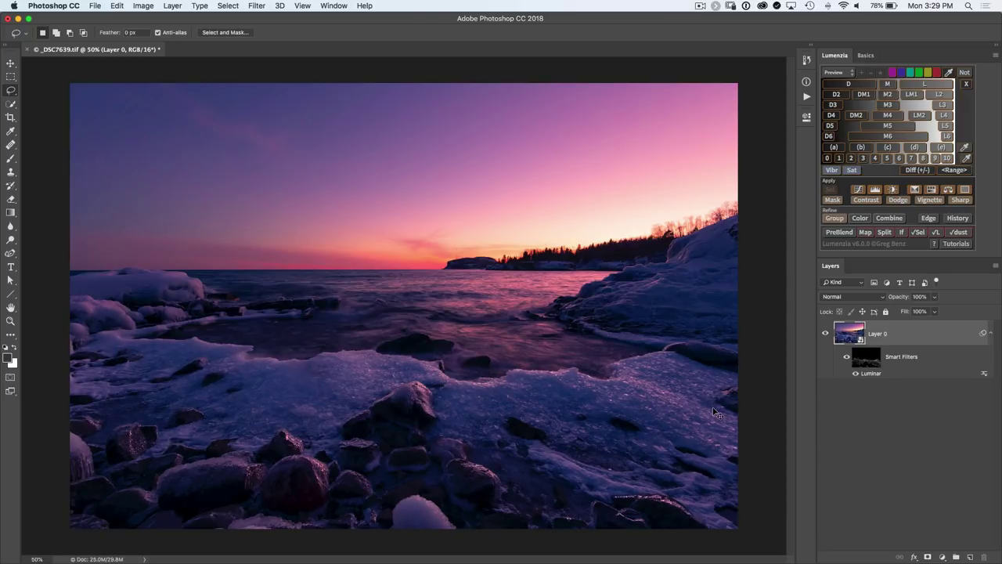
key("super+z")
key("super+z")
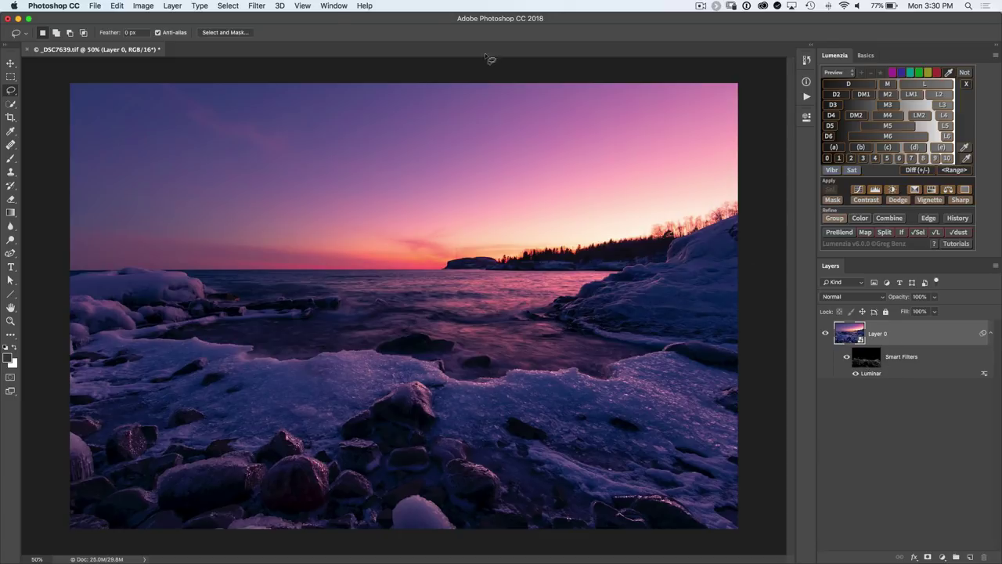
left_click(256, 5)
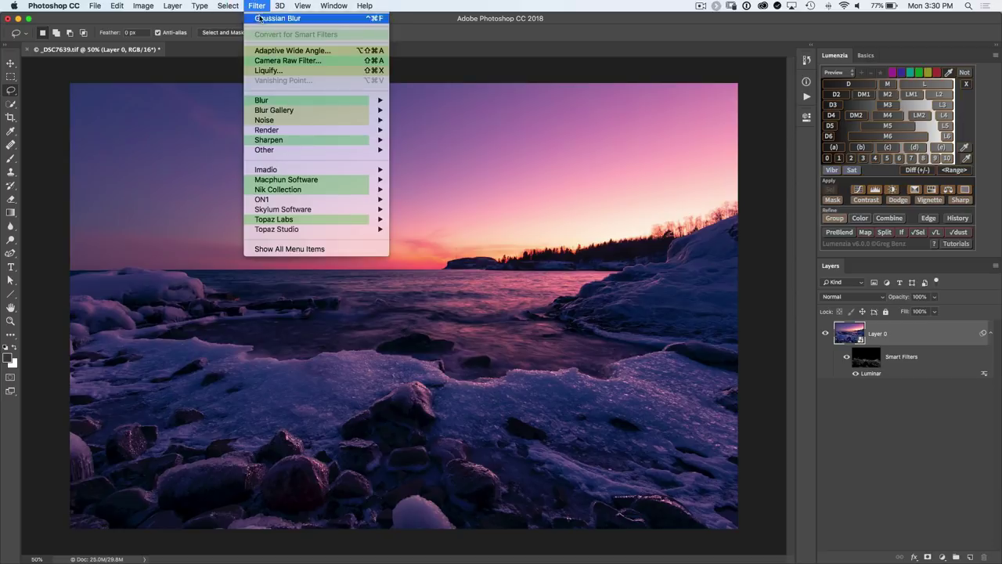
left_click(256, 5)
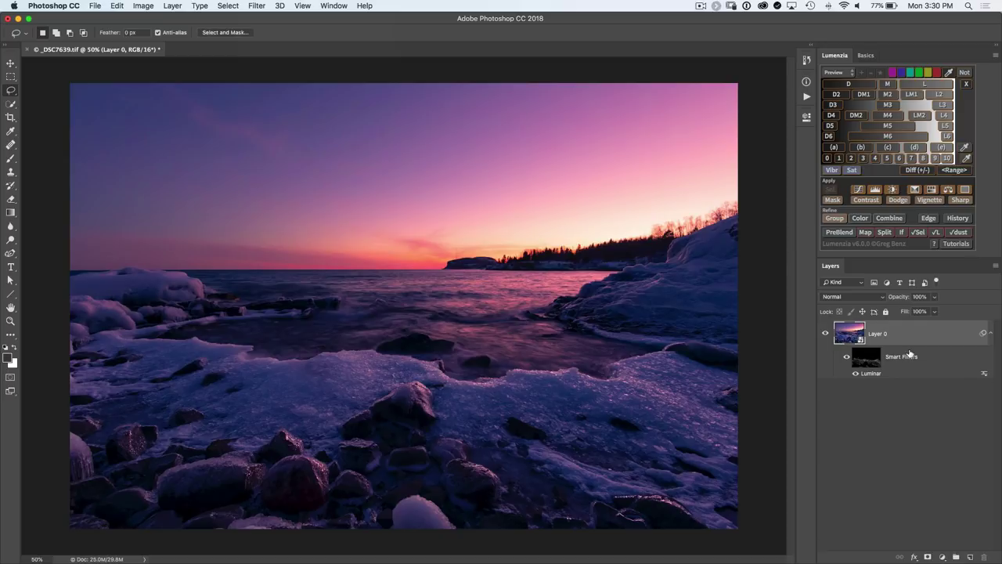
Close the photo without saving and open _DSC7639.tif and _DSC7639 - Luminar.tiff from Downloads
key("super+w")
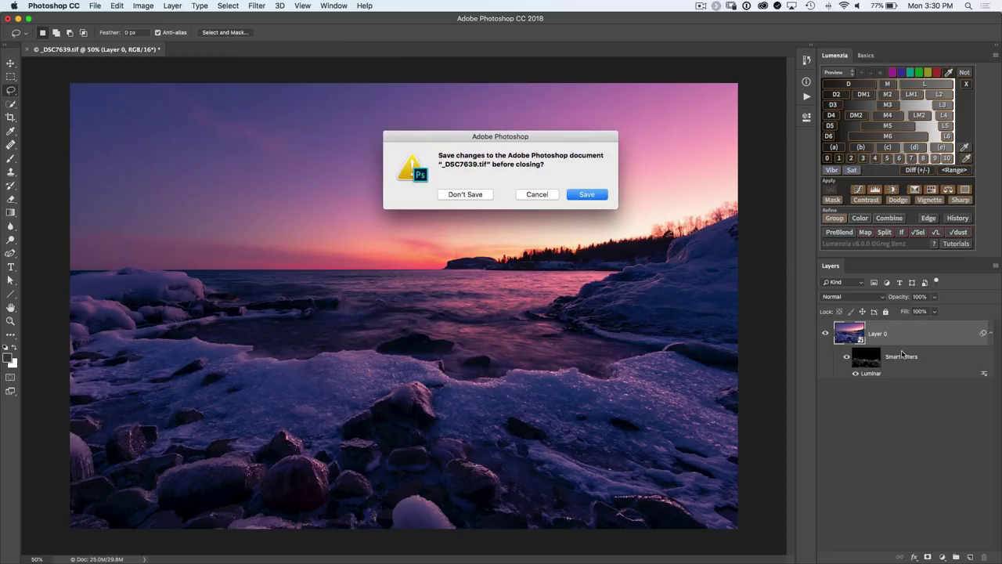
left_click(459, 194)
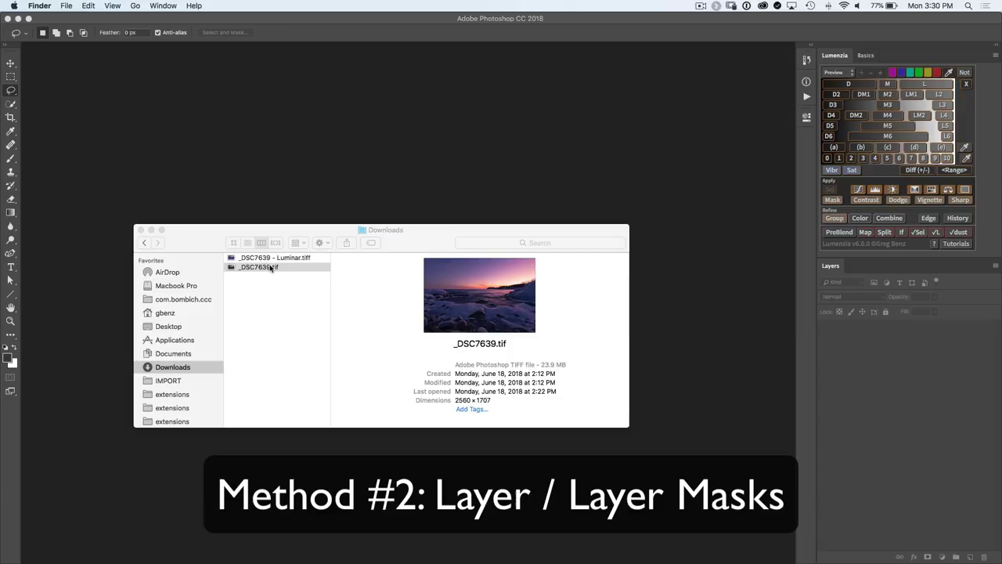
left_click(270, 268)
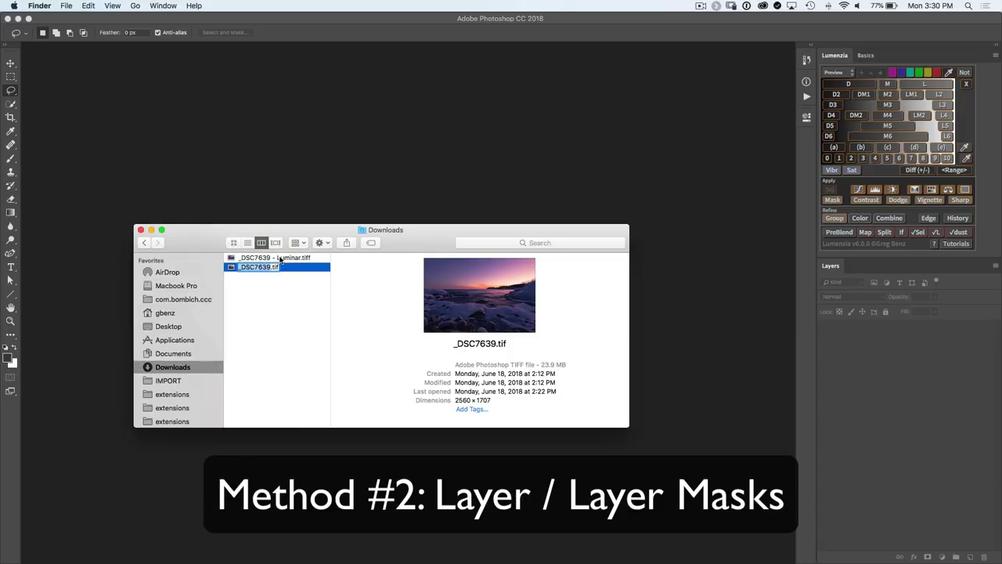
left_click(282, 259, "shift")
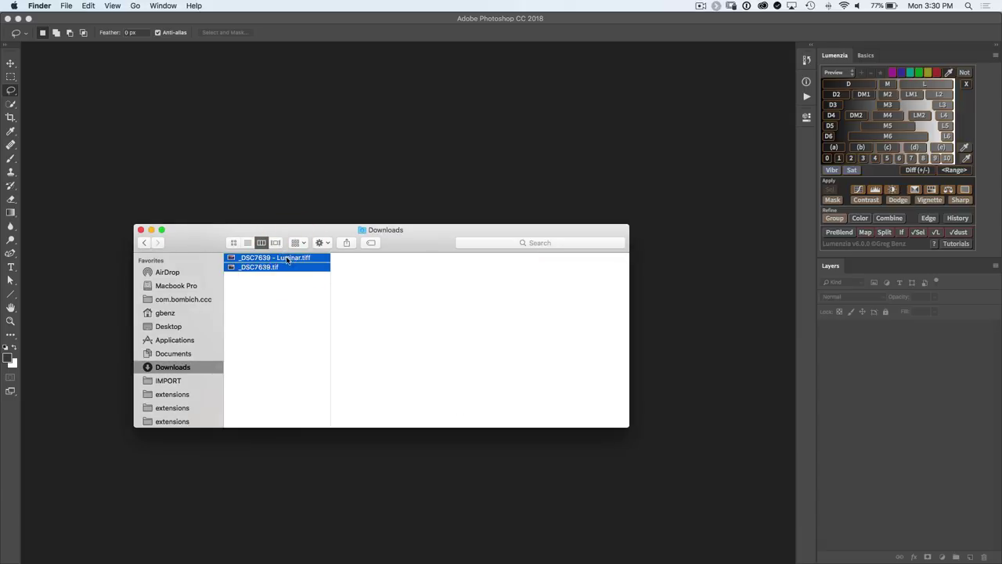
double_click(287, 259)
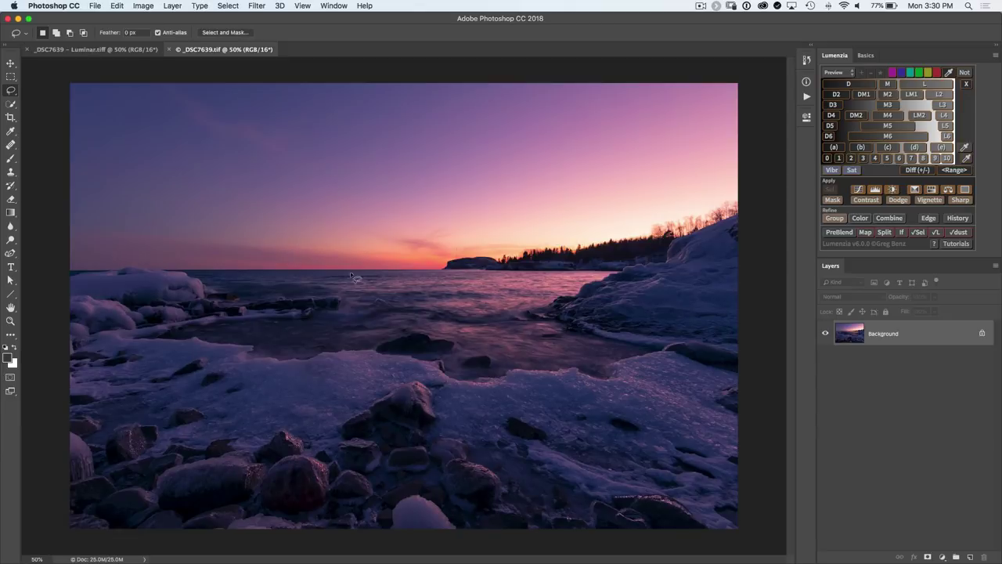
Duplicate the Luminar file's Background layer into _DSC7639.tif, then close the Luminar file
left_click(93, 49)
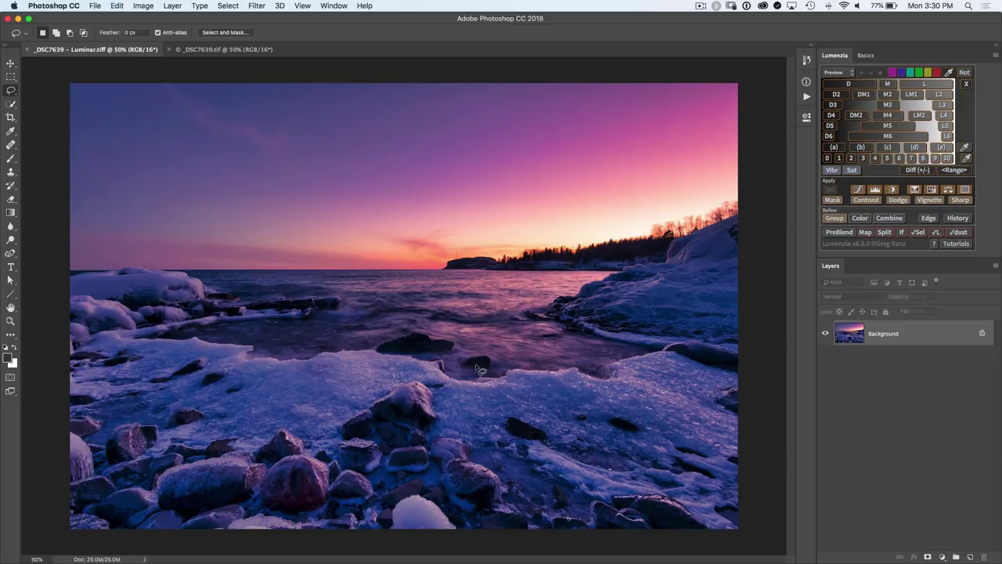
right_click(885, 341)
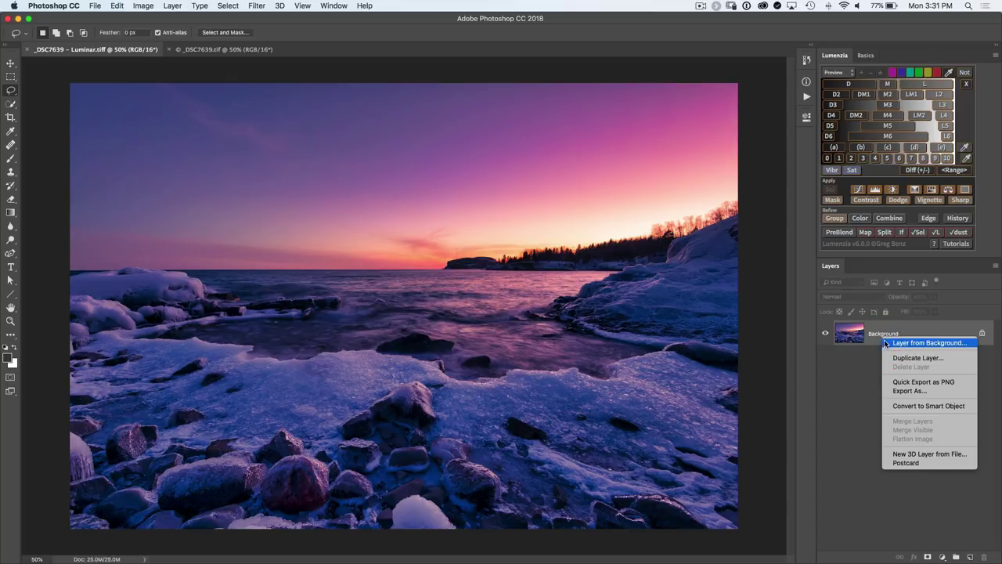
left_click(888, 358)
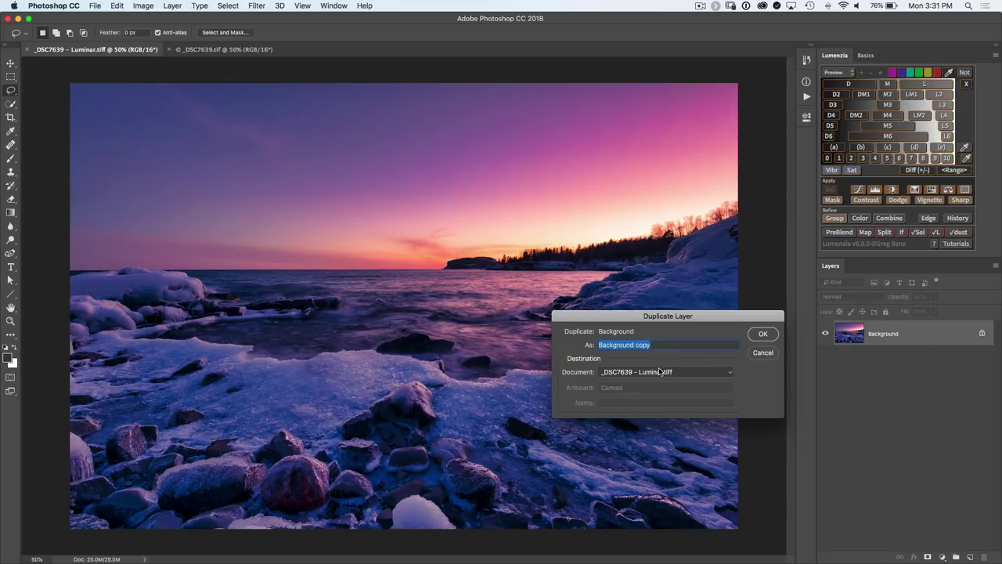
left_click(659, 371)
left_click(662, 381)
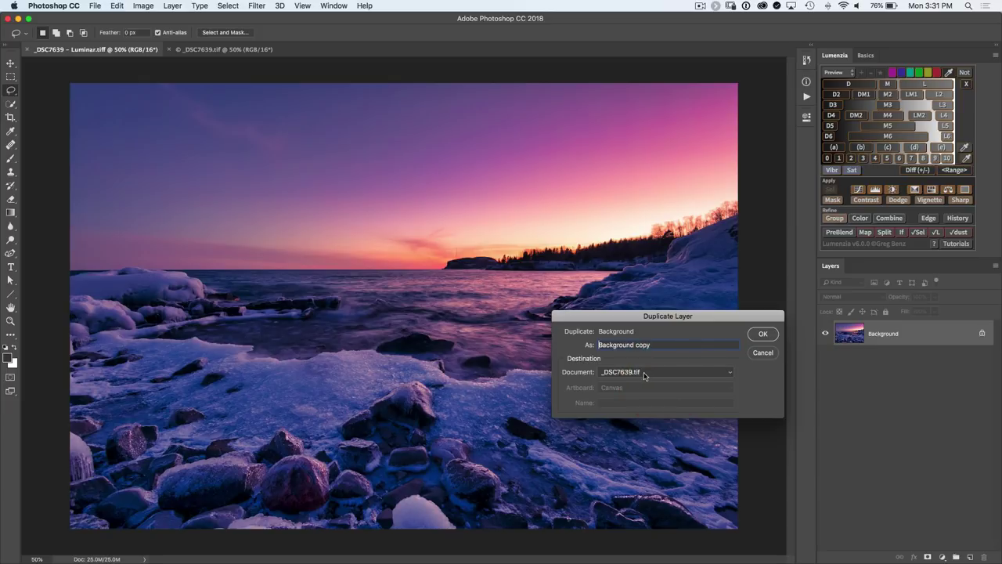
left_click(761, 334)
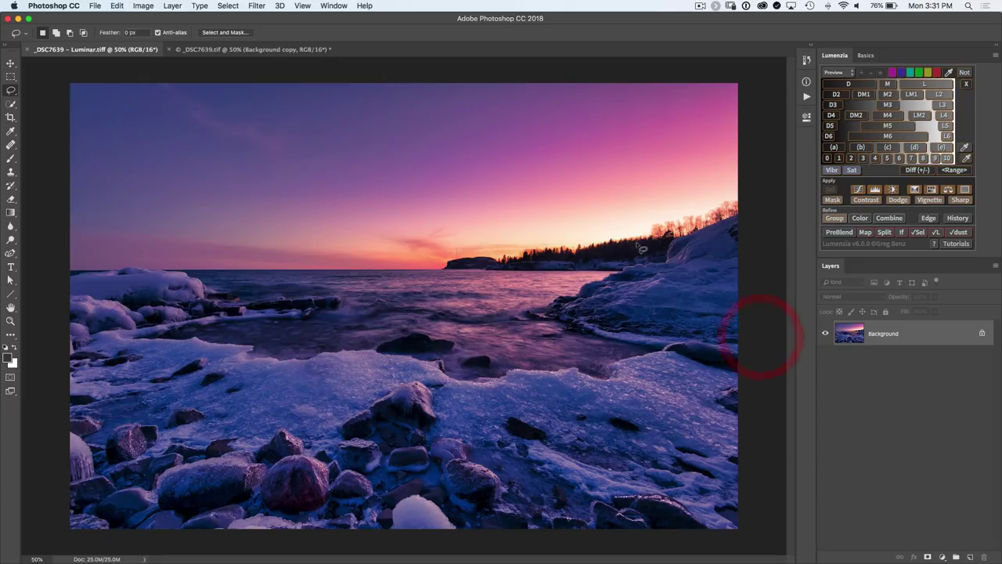
left_click(27, 50)
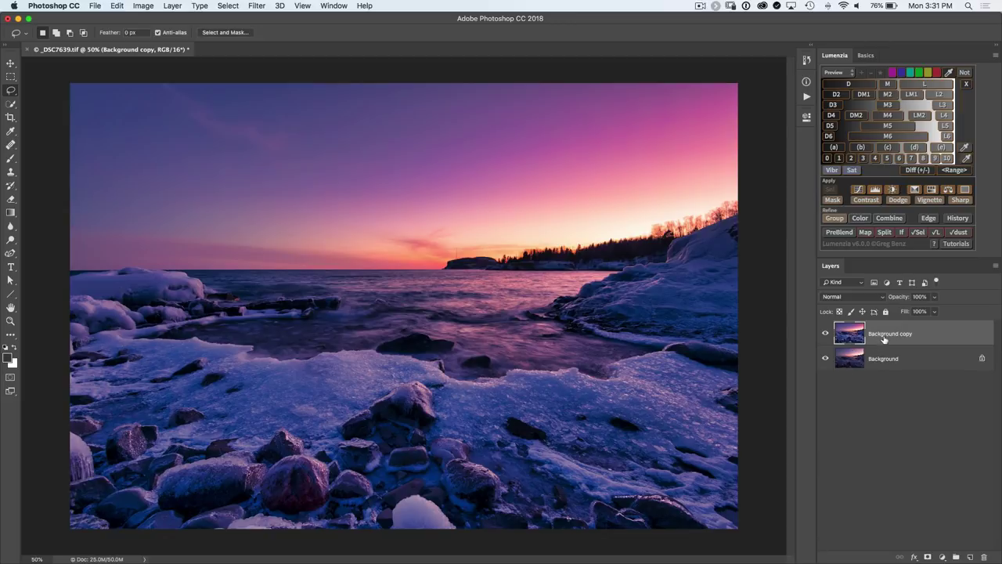
Rename the copied layer 'Luminar' and leave it hidden after comparing it with the original
double_click(883, 335)
type("Luminar")
key("Return")
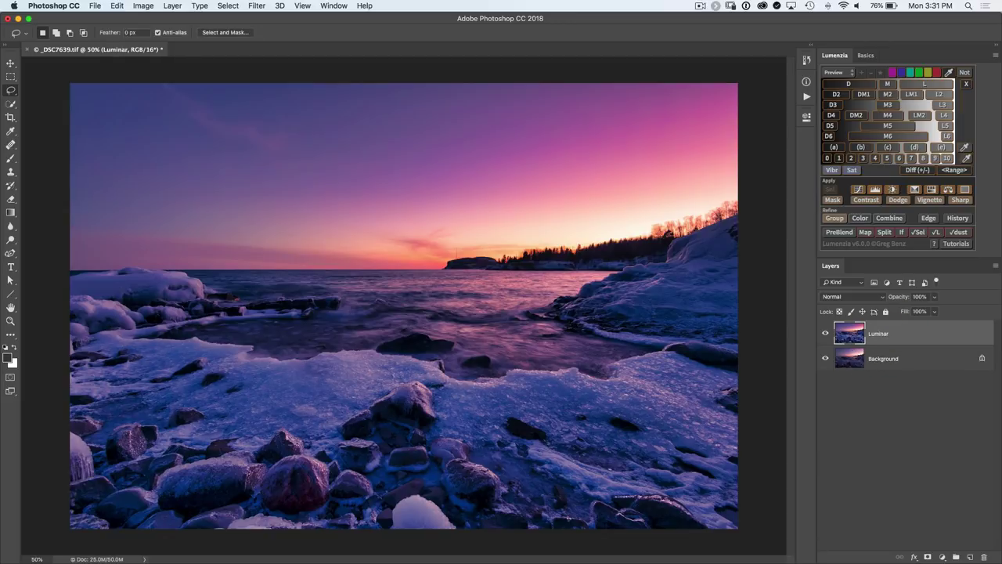
left_click(826, 334)
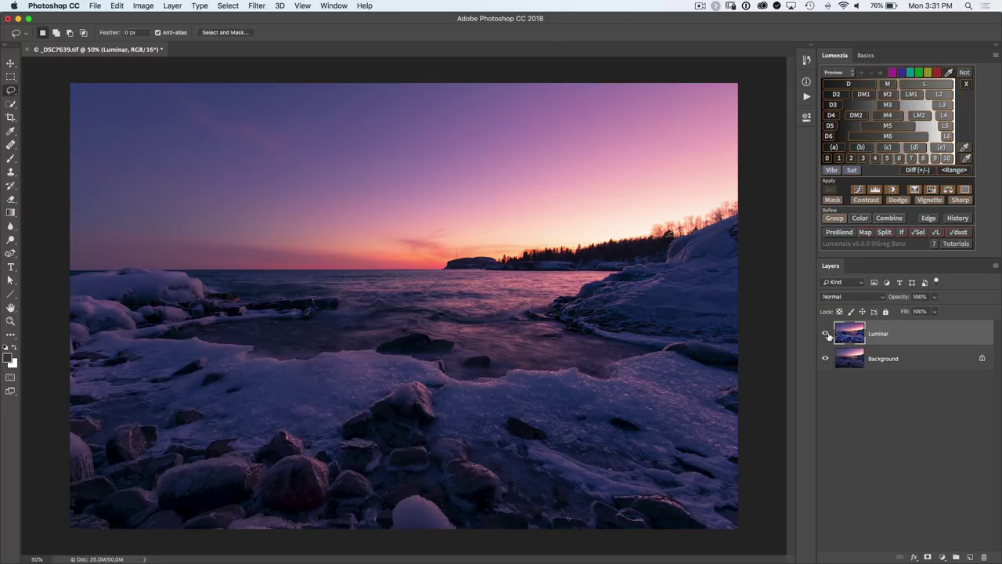
left_click(826, 335)
left_click(827, 335)
left_click(826, 335)
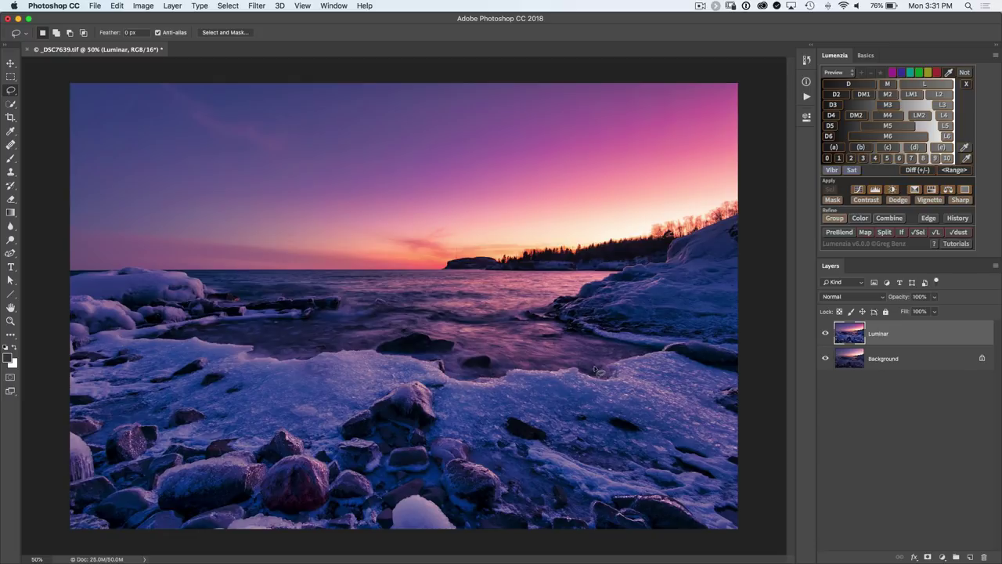
left_click(825, 336)
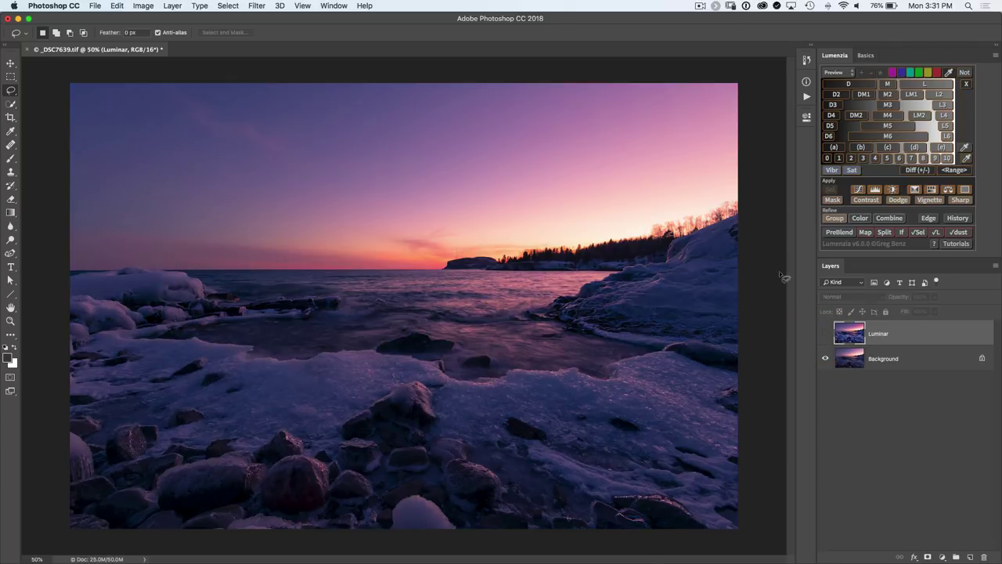
Boost the Lumenzia L preview's Levels contrast, lasso the foreground ice, and target the Luminar layer
left_click(929, 83)
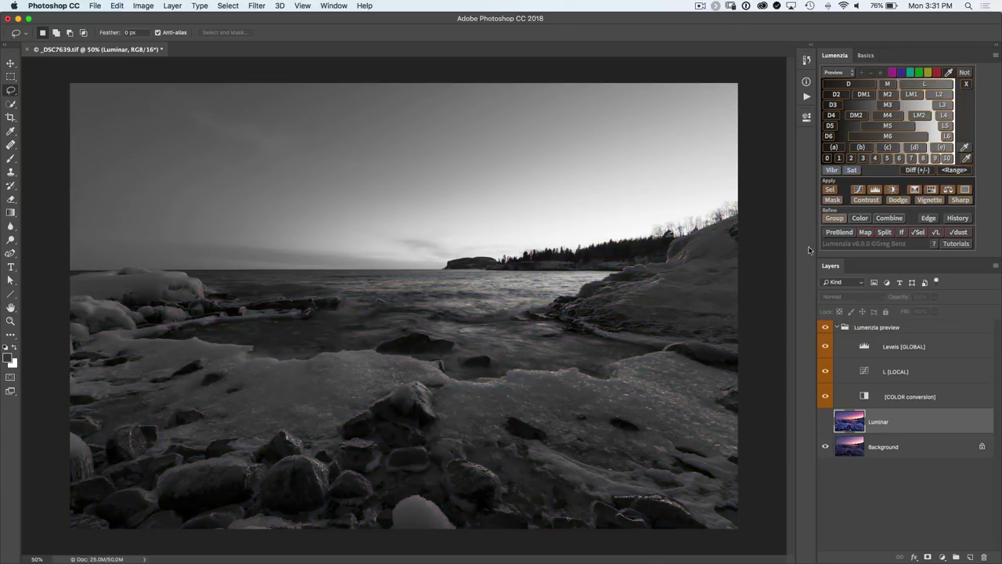
double_click(864, 346)
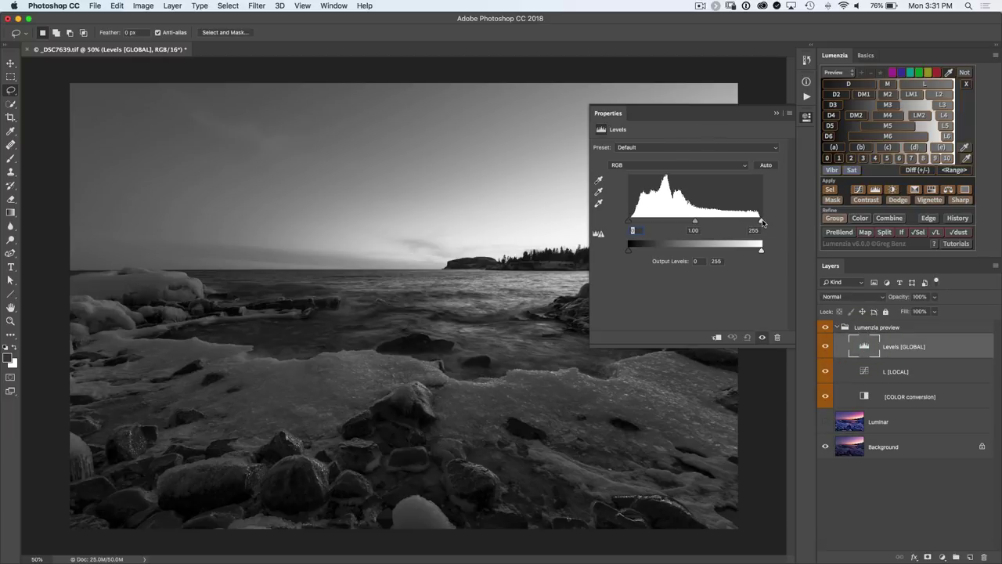
left_click_drag(763, 223, 735, 222)
left_click_drag(632, 221, 655, 222)
left_click(806, 116)
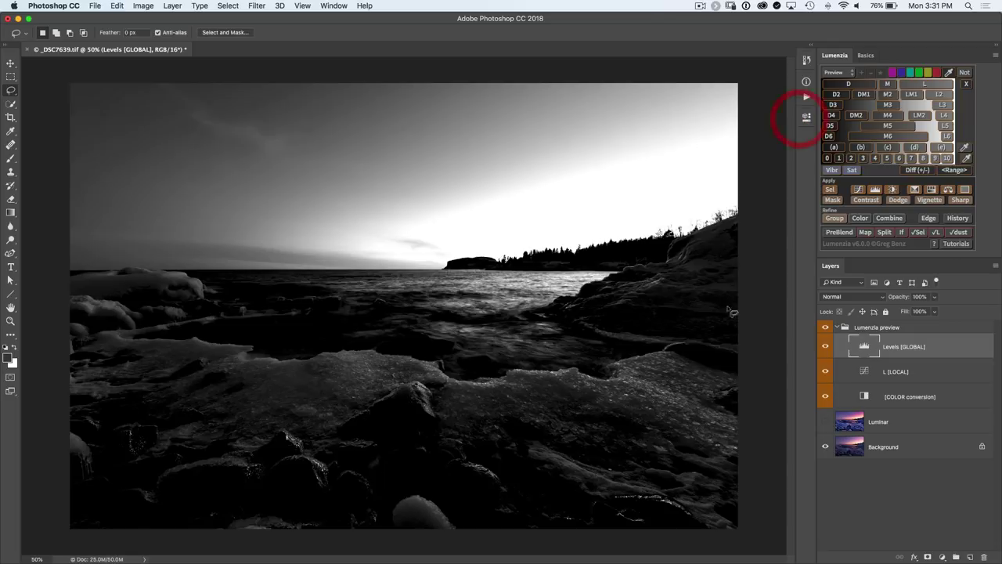
mouse_move(744, 336)
left_mouse_down()
mouse_move(675, 335)
mouse_move(570, 359)
mouse_move(193, 317)
mouse_move(66, 327)
mouse_move(31, 462)
mouse_move(39, 529)
mouse_move(64, 555)
mouse_move(197, 562)
mouse_move(632, 544)
mouse_move(779, 553)
mouse_move(791, 525)
mouse_move(799, 346)
left_mouse_up()
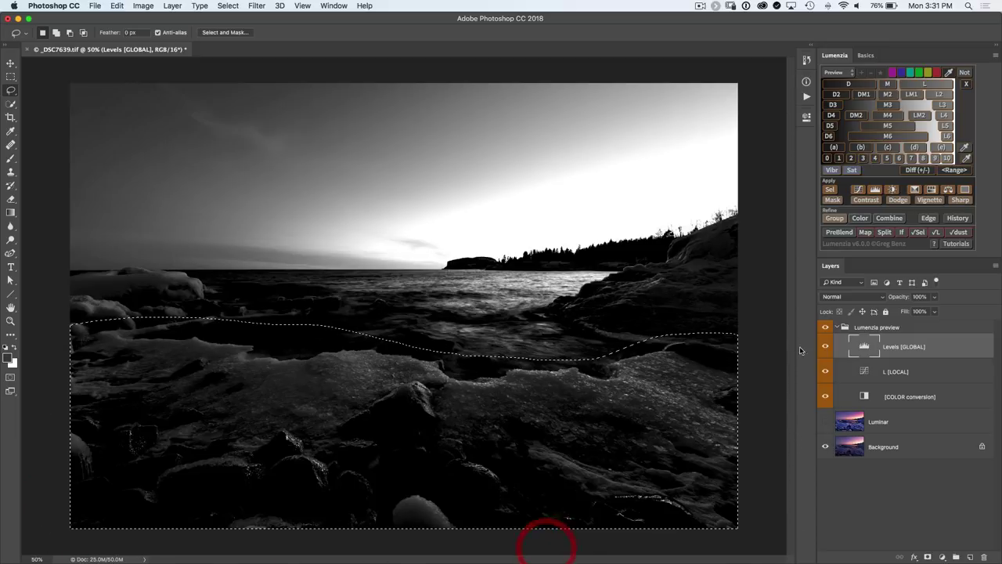
left_click(882, 421)
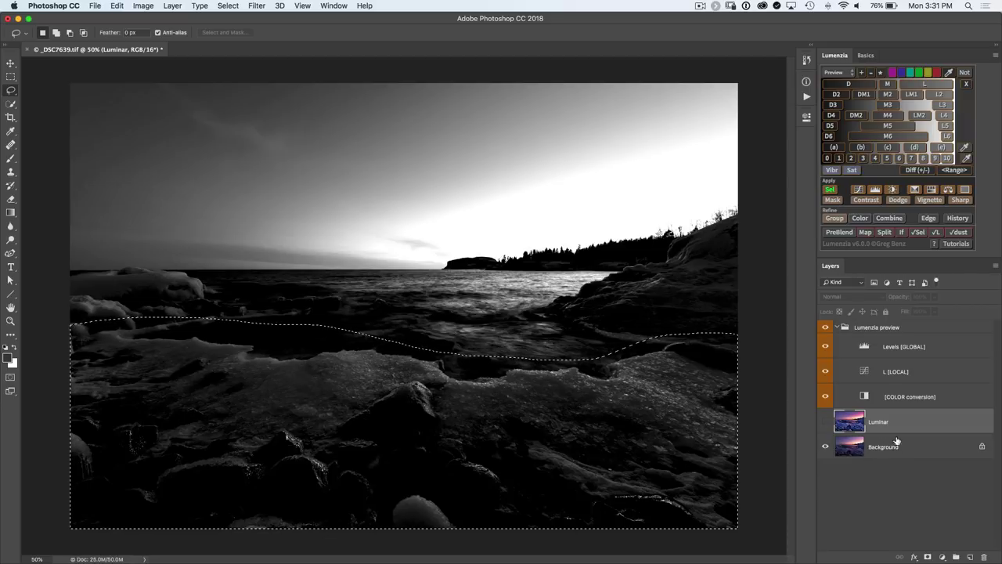
Apply the foreground-ice luminosity mask to the Luminar layer, then toggle the layer to compare before and after
left_click(832, 200)
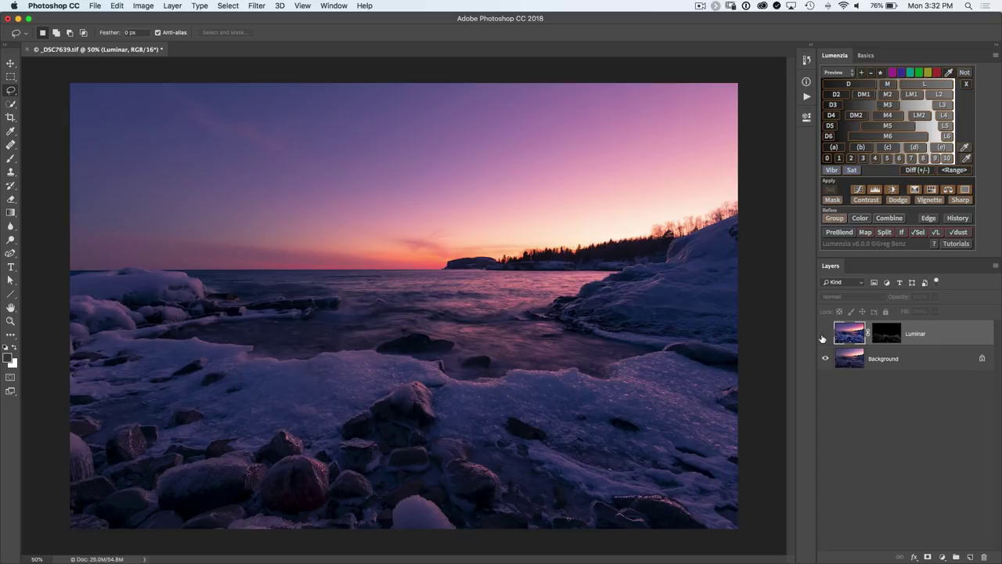
left_click(825, 333)
left_click(826, 333)
left_click(826, 333)
left_click(828, 333)
left_click(829, 333)
left_click(828, 334)
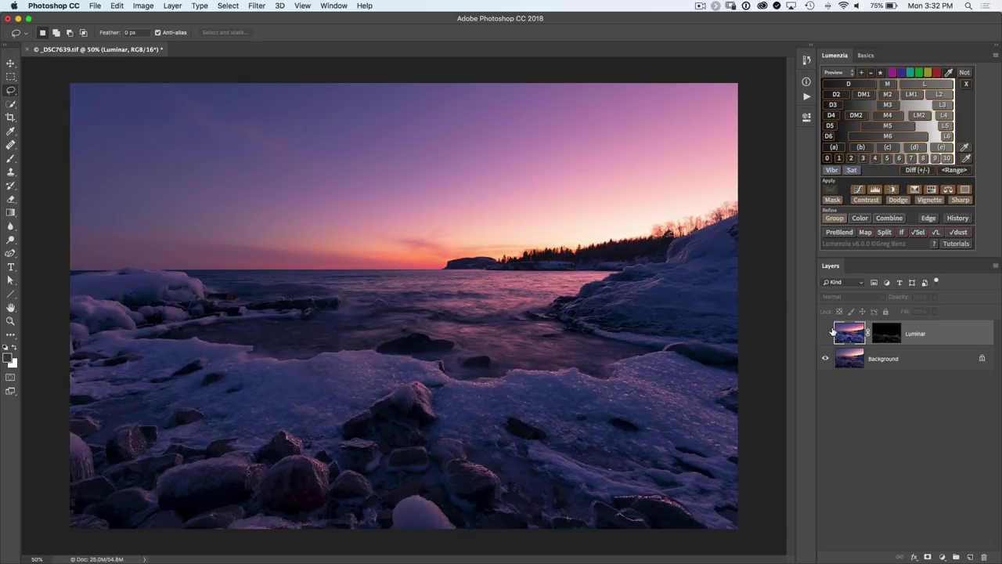